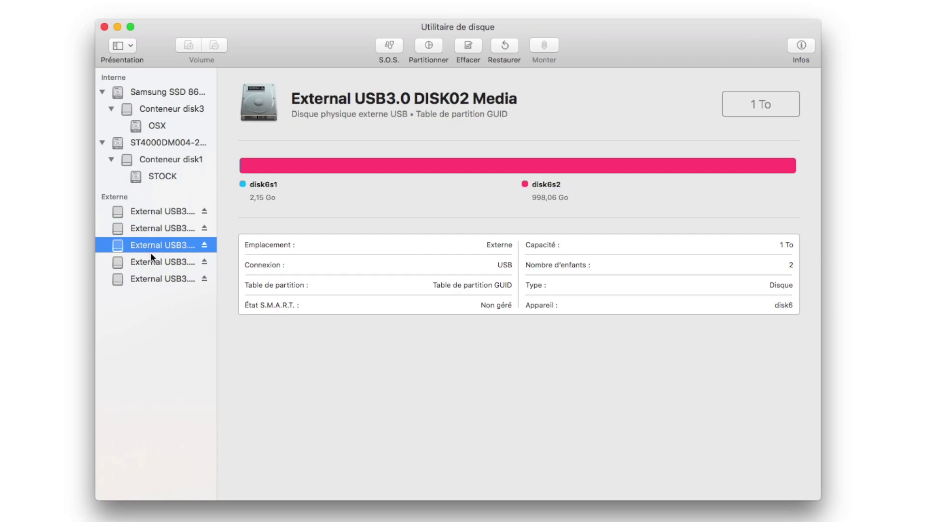
Examine the capacity and partition details of each of the five external USB3.0 drives, DISK00 to DISK04
{"action": "left_click", "coordinate": [150, 278]}
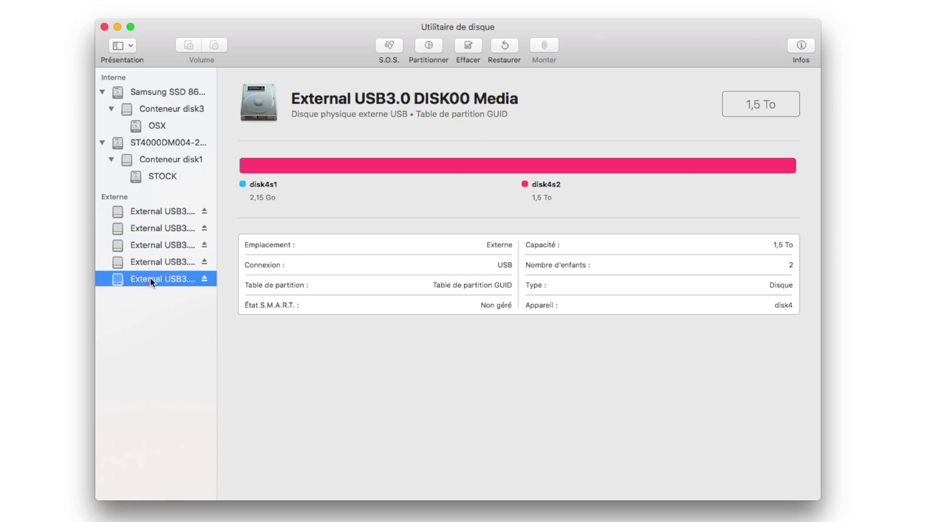
{"action": "left_click", "coordinate": [148, 213]}
{"action": "left_click", "coordinate": [155, 225]}
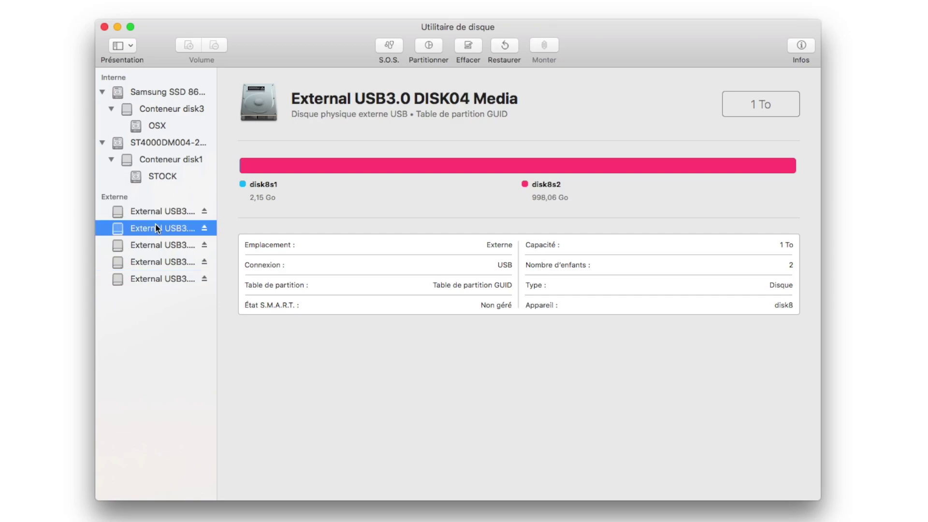
{"action": "left_click", "coordinate": [155, 244]}
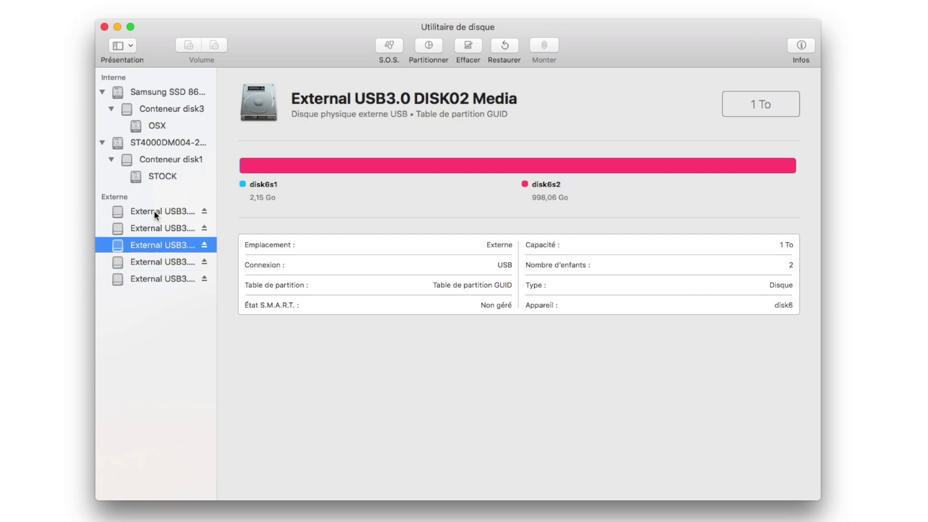
{"action": "left_click", "coordinate": [153, 212]}
{"action": "left_click", "coordinate": [155, 226]}
{"action": "left_click", "coordinate": [150, 245]}
{"action": "left_click", "coordinate": [152, 261]}
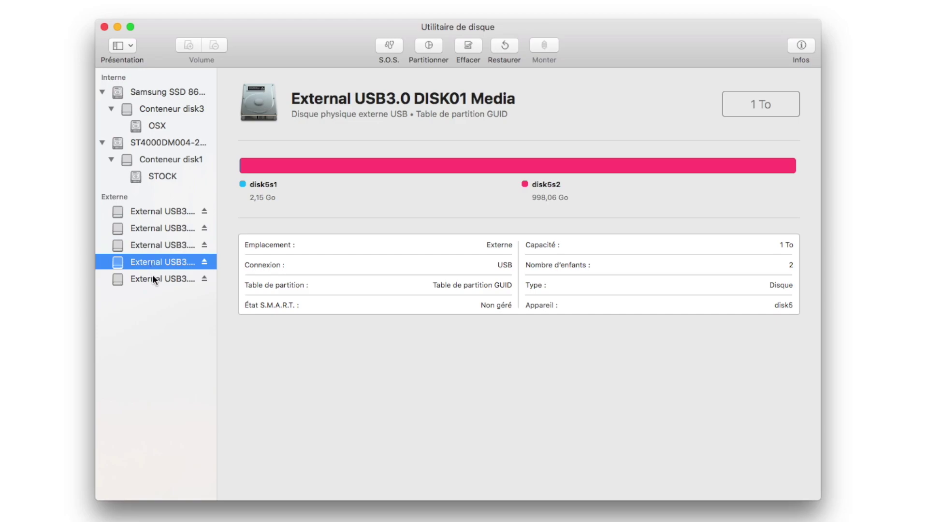
{"action": "left_click", "coordinate": [155, 277]}
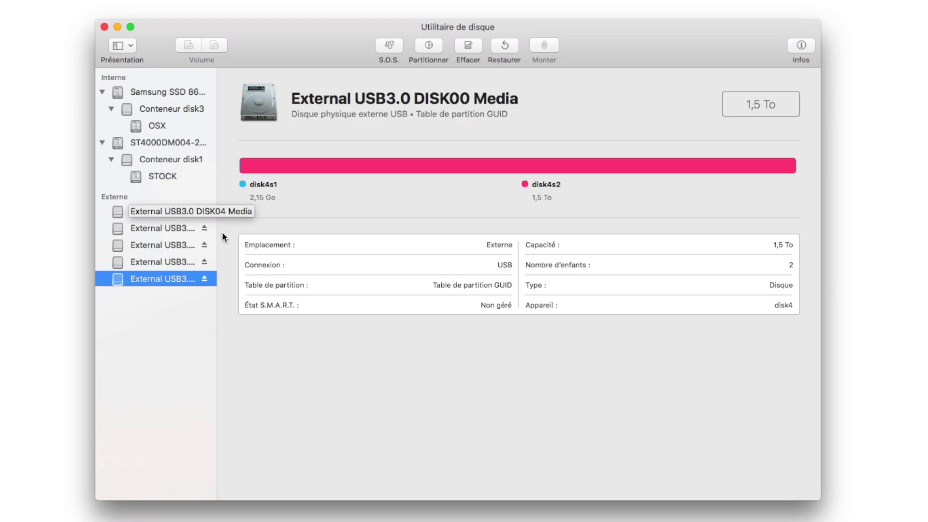
{"action": "left_click", "coordinate": [150, 211]}
{"action": "left_click", "coordinate": [163, 228]}
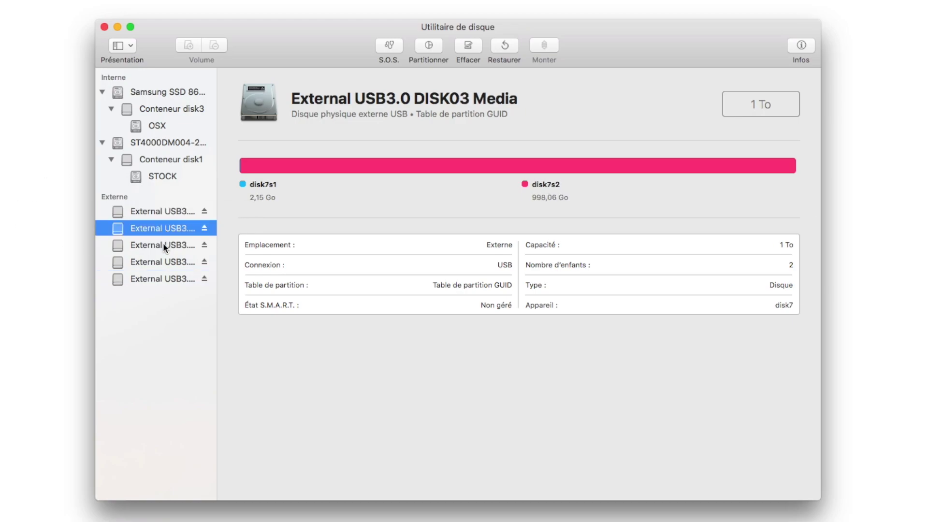
{"action": "left_click", "coordinate": [164, 245]}
{"action": "left_click", "coordinate": [171, 261]}
{"action": "left_click", "coordinate": [181, 213]}
{"action": "left_click", "coordinate": [172, 228]}
{"action": "left_click", "coordinate": [172, 244]}
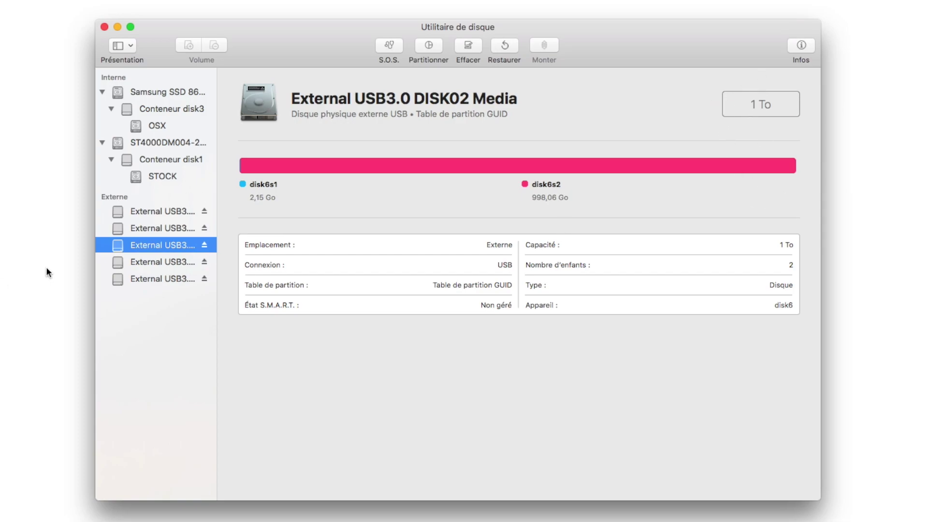
{"action": "left_click", "coordinate": [166, 262]}
{"action": "left_click", "coordinate": [162, 279]}
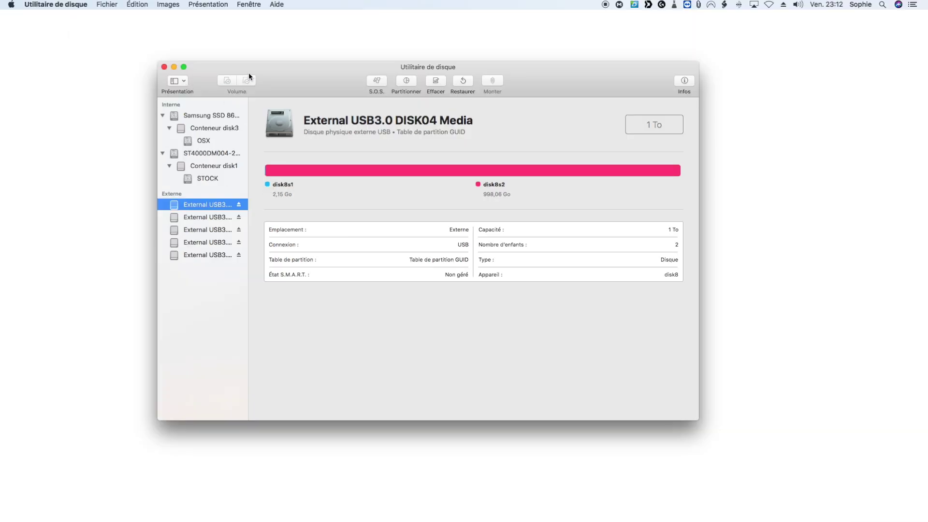
Start the RAID assistant and choose Concaténé (JBOD) as the set type
{"action": "left_click_drag", "start_coordinate": [241, 69], "coordinate": [227, 69]}
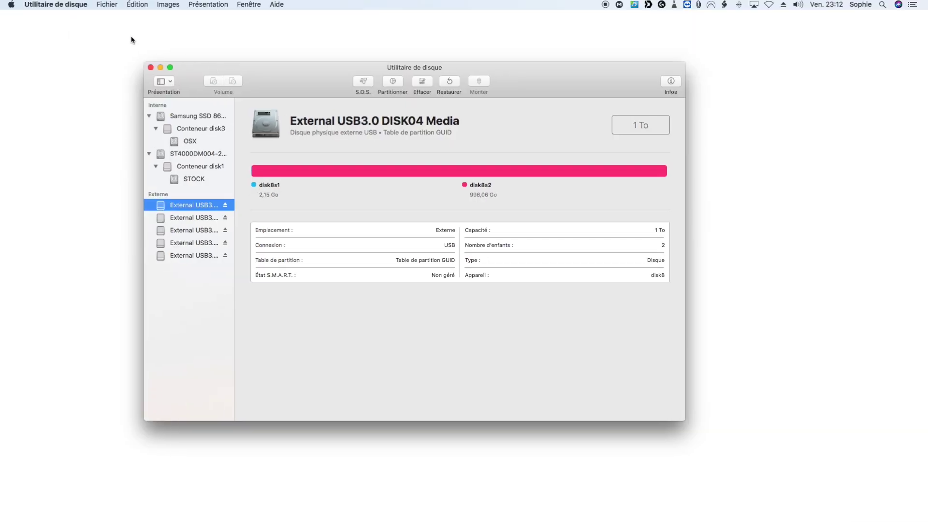
{"action": "left_click", "coordinate": [105, 6]}
{"action": "left_click", "coordinate": [129, 140]}
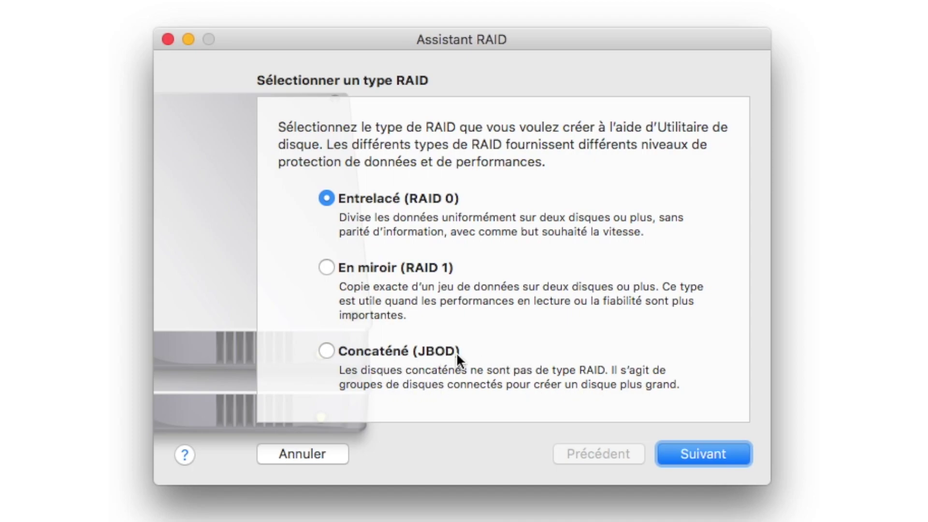
{"action": "left_click", "coordinate": [345, 352]}
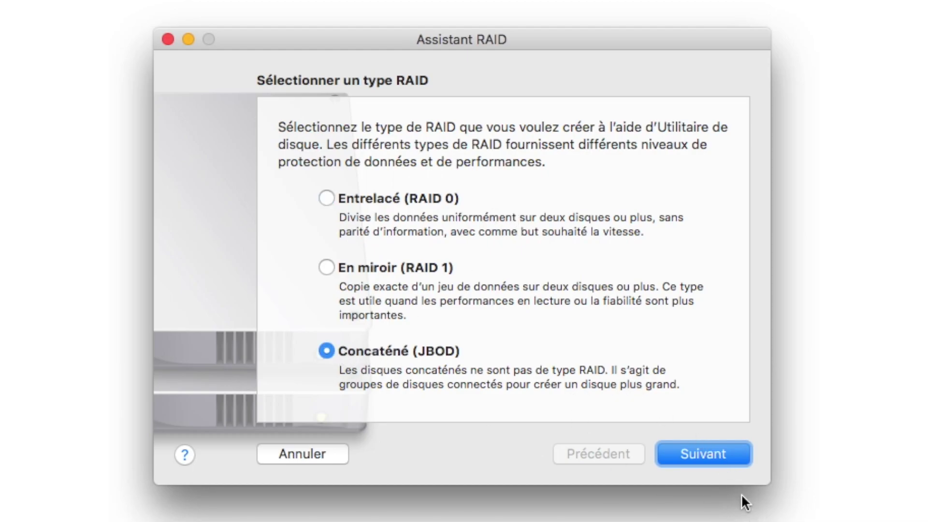
{"action": "left_click", "coordinate": [703, 453]}
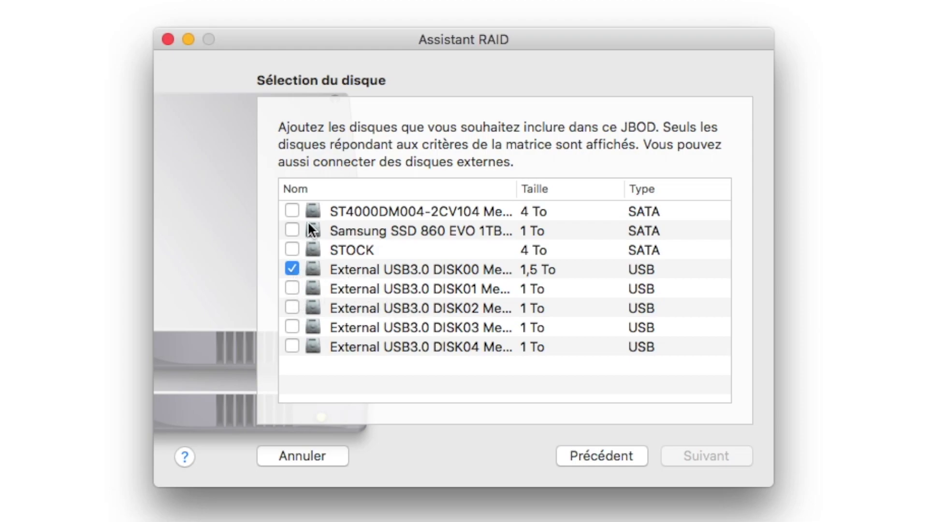
Include the five external USB3.0 disks, DISK00 to DISK04, in the JBOD set and continue to its properties
{"action": "left_click", "coordinate": [292, 289]}
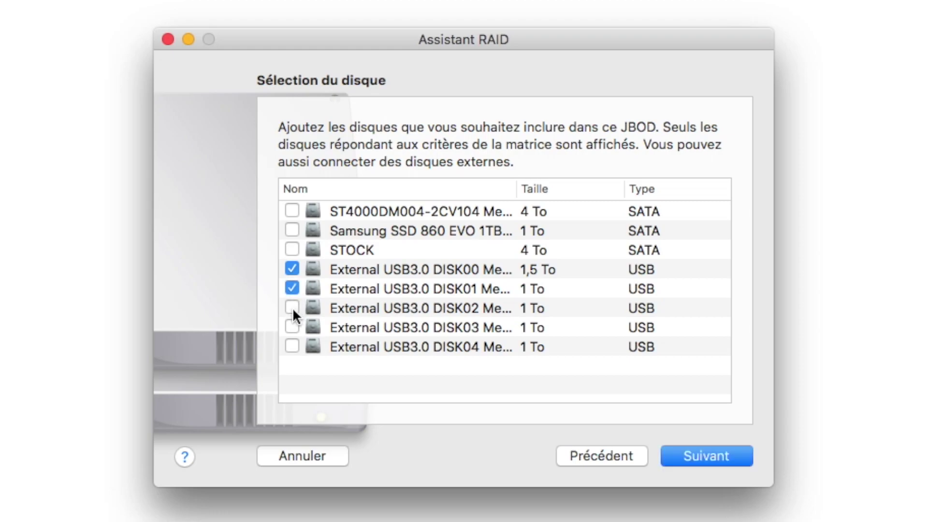
{"action": "left_click", "coordinate": [291, 346]}
{"action": "left_click", "coordinate": [709, 454]}
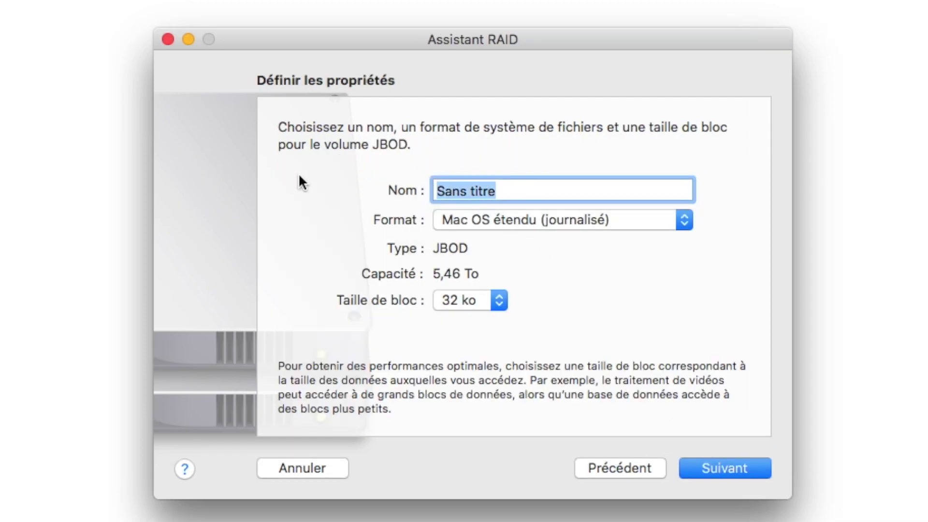
Name the JBOD volume TimeMachine, keeping the Mac OS étendu (journalisé) format and 32 ko block size
{"action": "type", "text": "Time"}
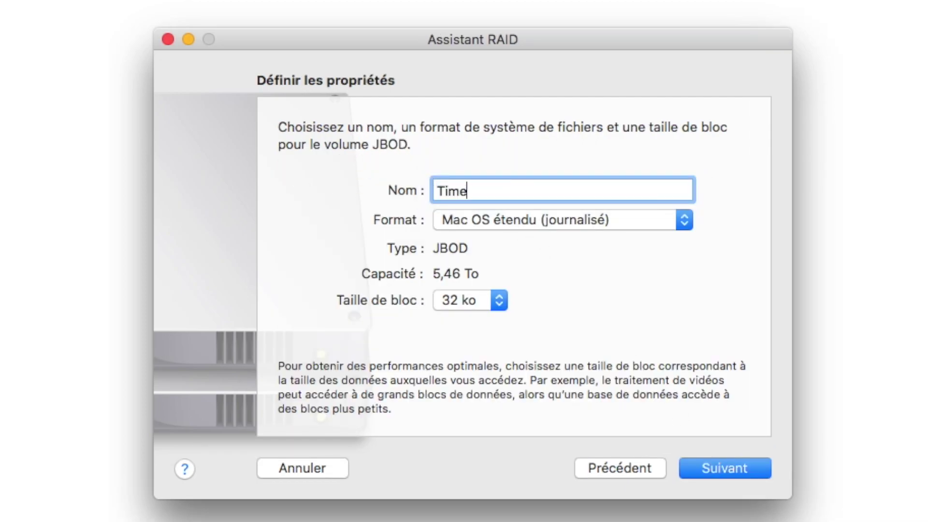
{"action": "type", "text": "Machine"}
{"action": "left_click", "coordinate": [717, 466]}
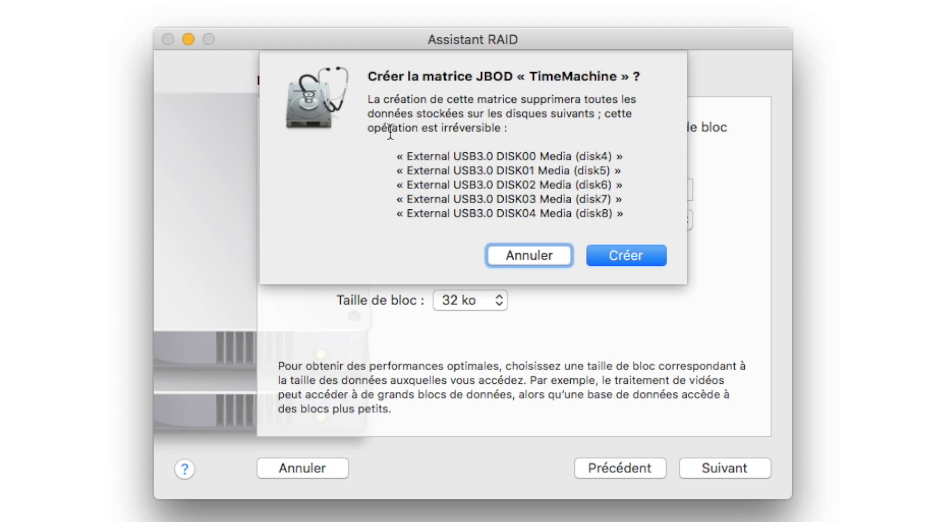
Review the disks listed for erasure, confirm creation of the TimeMachine JBOD set, and finish the assistant
{"action": "left_click_drag", "start_coordinate": [405, 157], "coordinate": [640, 212]}
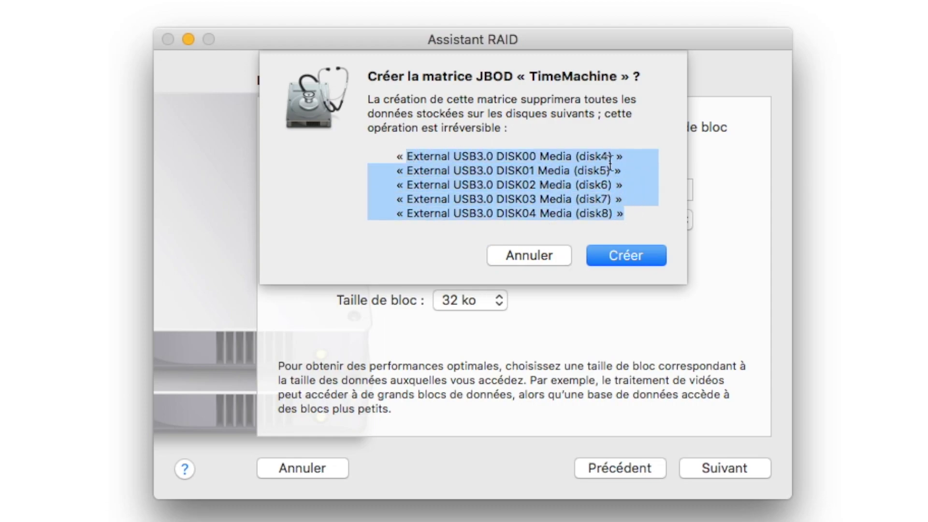
{"action": "left_click_drag", "start_coordinate": [395, 156], "coordinate": [646, 223]}
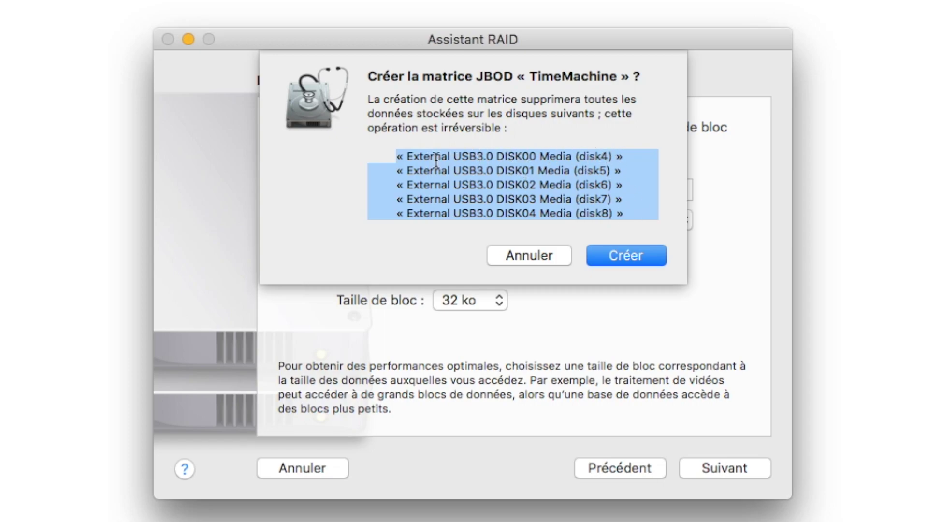
{"action": "left_click", "coordinate": [622, 256]}
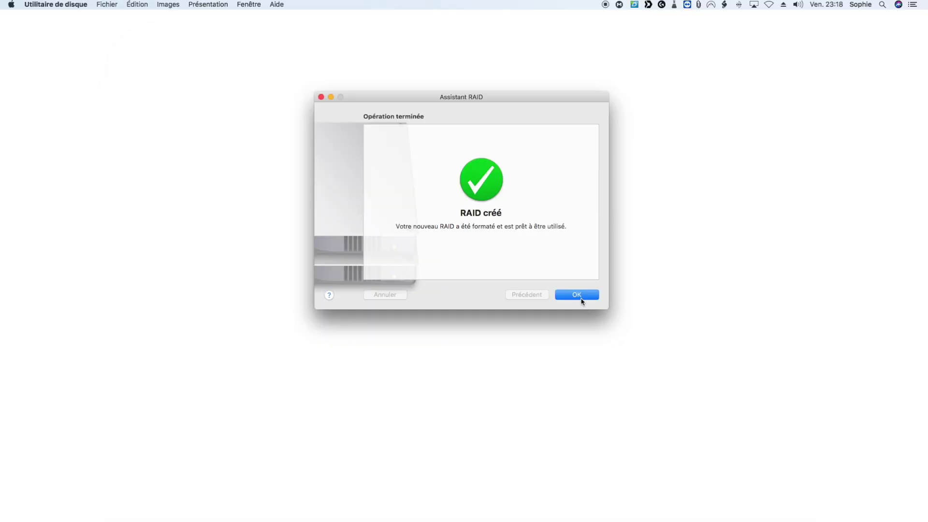
{"action": "left_click", "coordinate": [708, 474]}
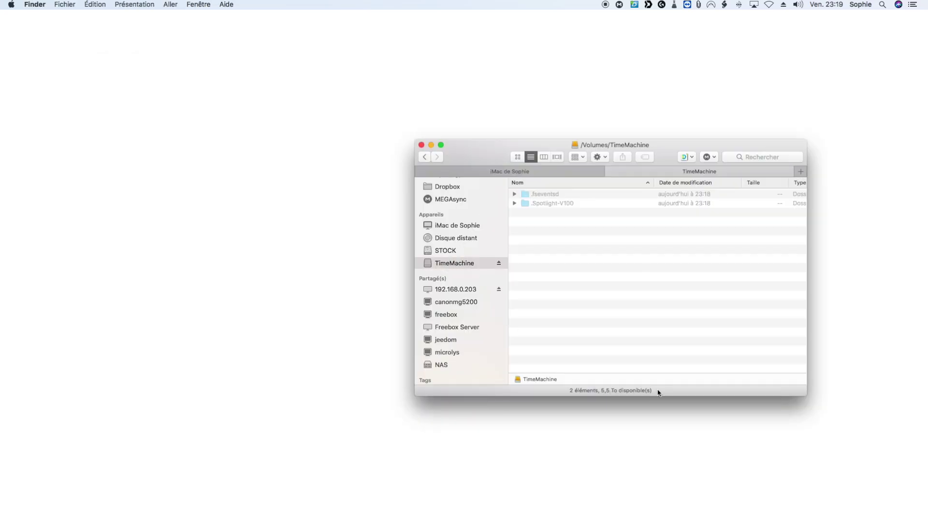
Close the Disk Utility window and open the Time Machine settings in System Preferences
{"action": "key", "text": "super+Tab"}
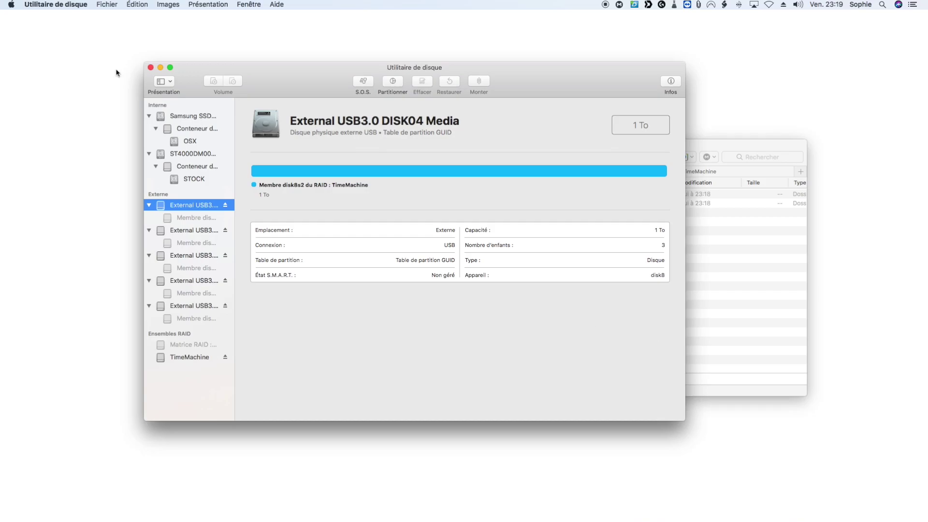
{"action": "left_click", "coordinate": [149, 68]}
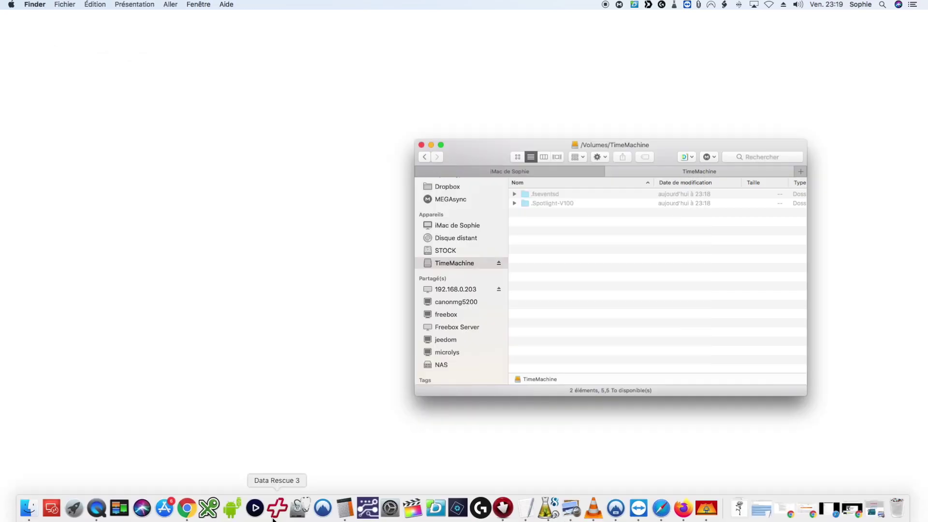
{"action": "left_click", "coordinate": [390, 507]}
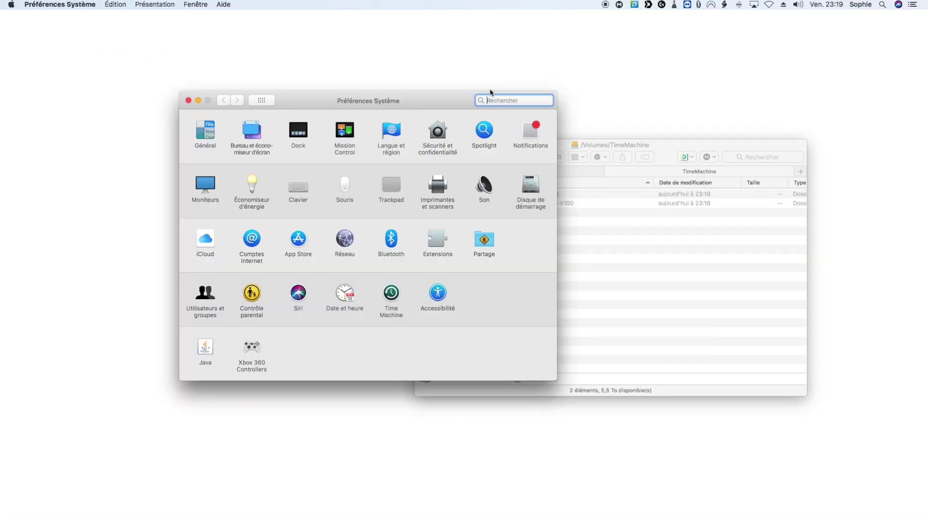
{"action": "type", "text": "ti"}
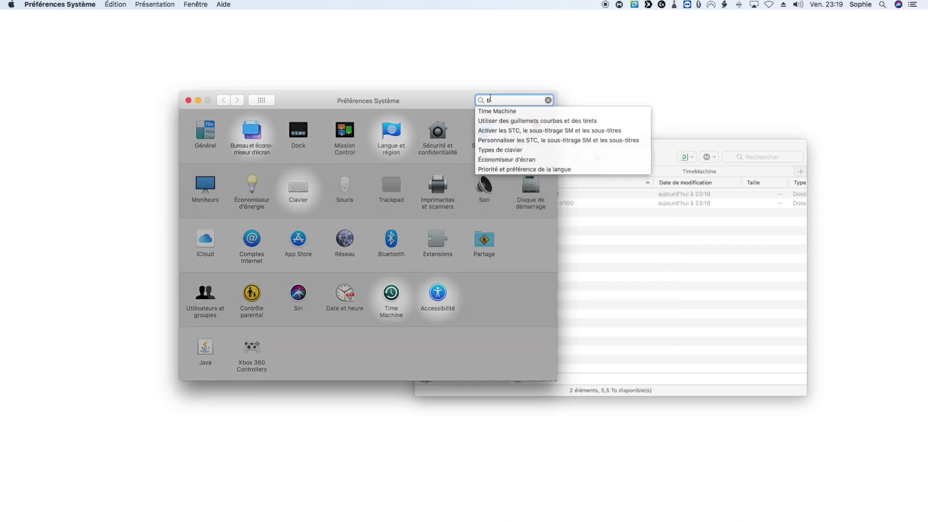
{"action": "left_click", "coordinate": [492, 111]}
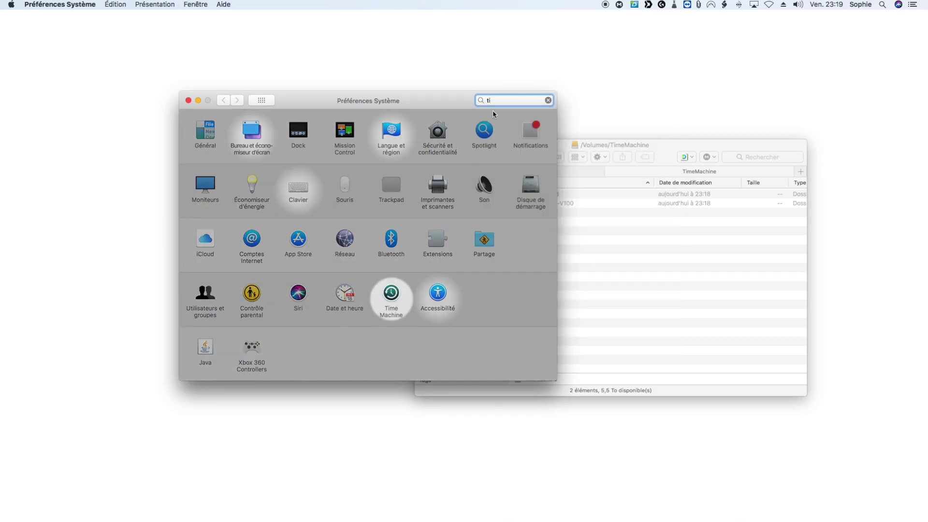
{"action": "left_click", "coordinate": [391, 292]}
Use the 5,5 To TimeMachine volume as the backup disk, replacing the existing TIME MACHINE disk
{"action": "left_click", "coordinate": [370, 180]}
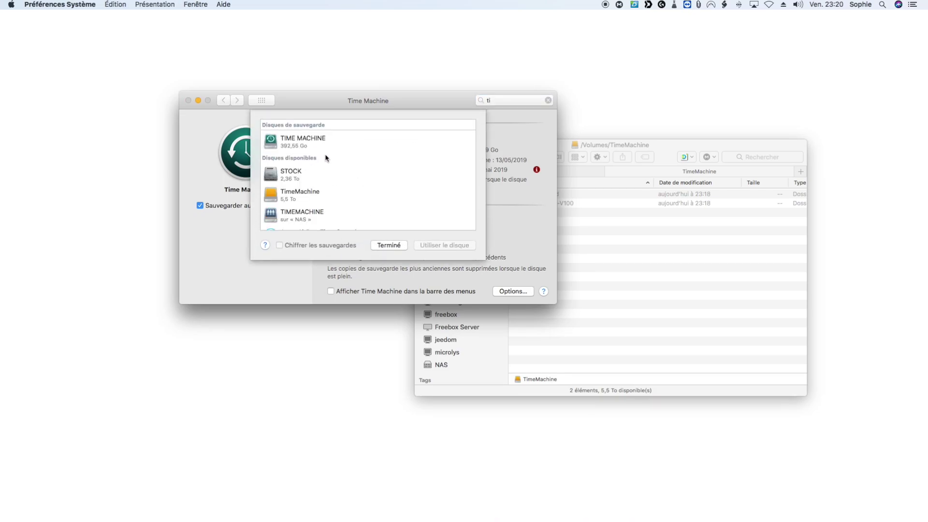
{"action": "left_click", "coordinate": [299, 176]}
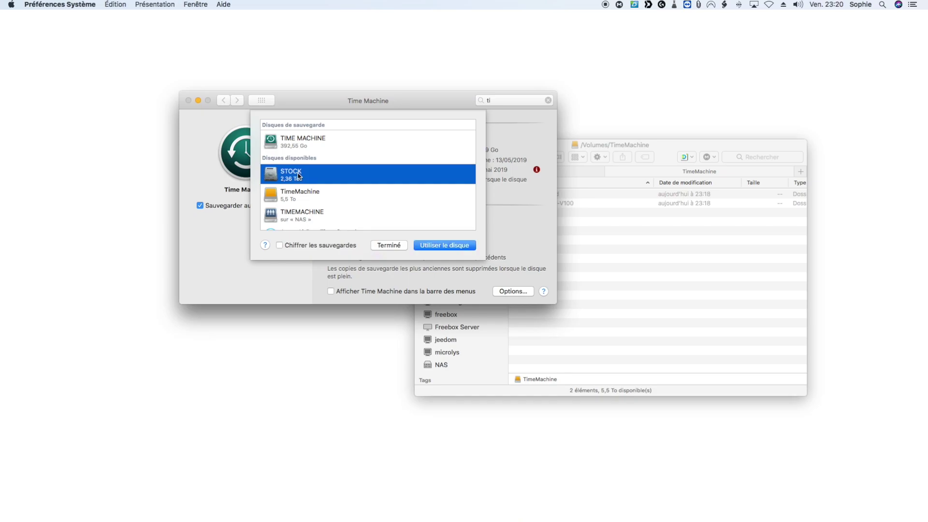
{"action": "left_click", "coordinate": [318, 202]}
{"action": "left_click", "coordinate": [309, 217]}
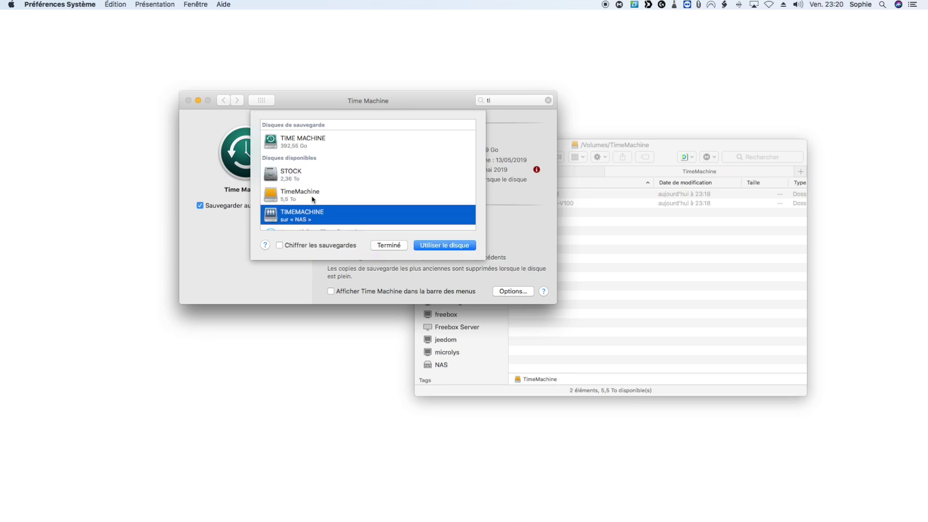
{"action": "left_click", "coordinate": [316, 199]}
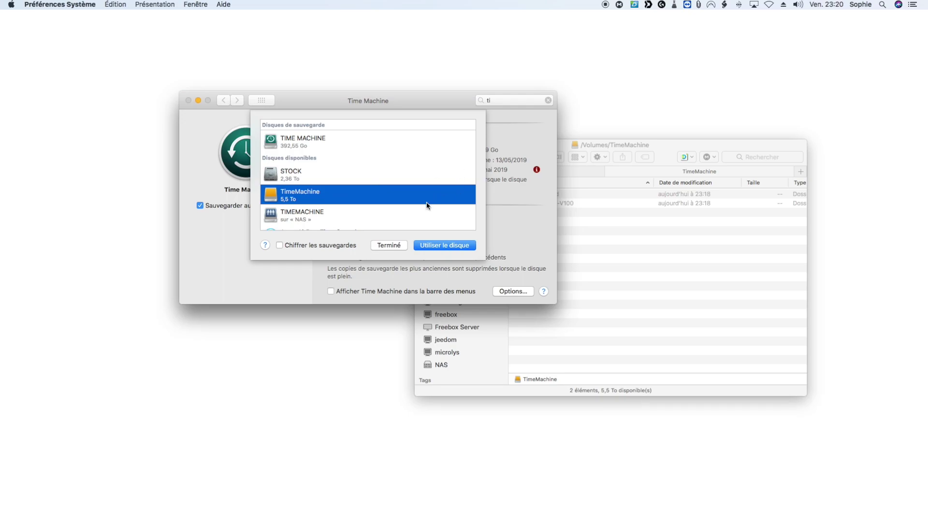
{"action": "scroll", "coordinate": [325, 193], "scroll_direction": "down", "scroll_amount": 2}
{"action": "scroll", "coordinate": [325, 193], "scroll_direction": "up", "scroll_amount": 2}
{"action": "left_click", "coordinate": [449, 246]}
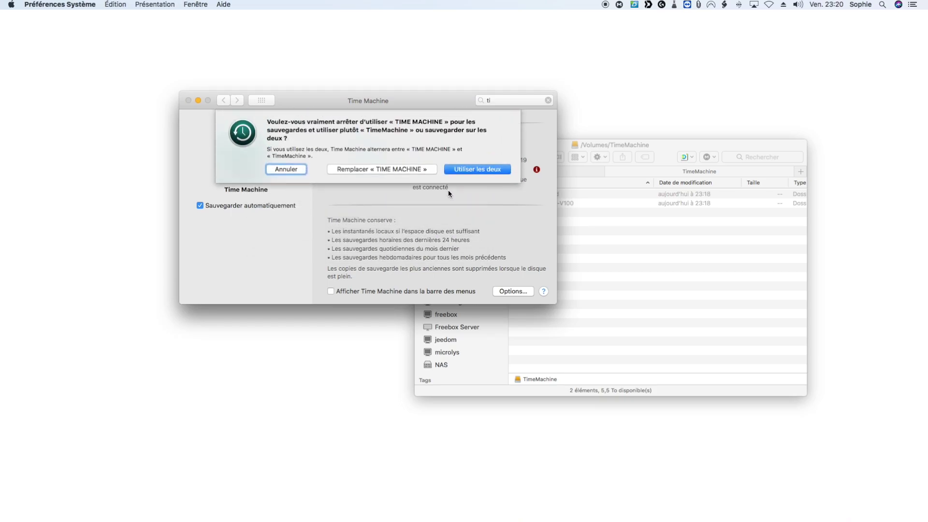
{"action": "left_click", "coordinate": [376, 170]}
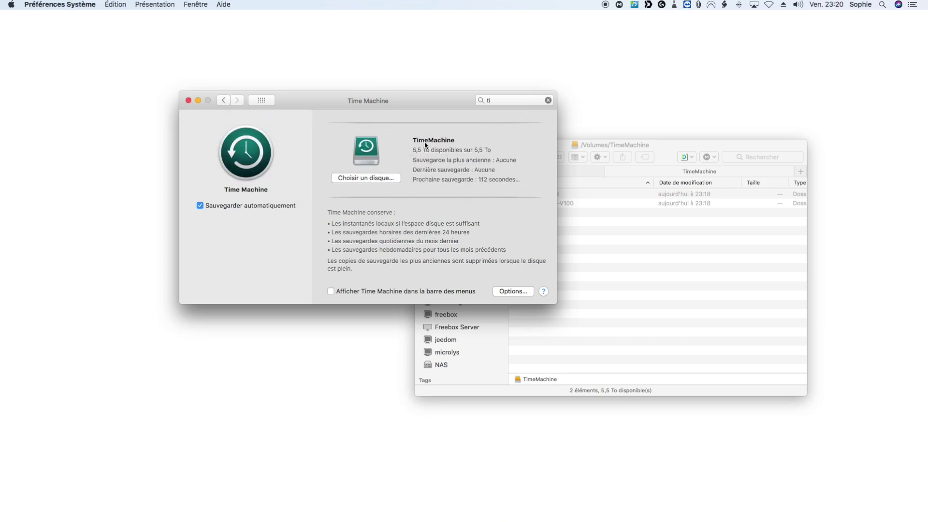
{"action": "mouse_move", "coordinate": [410, 99]}
{"action": "left_mouse_down"}
{"action": "mouse_move", "coordinate": [427, 110]}
{"action": "mouse_move", "coordinate": [395, 92]}
{"action": "left_mouse_up"}
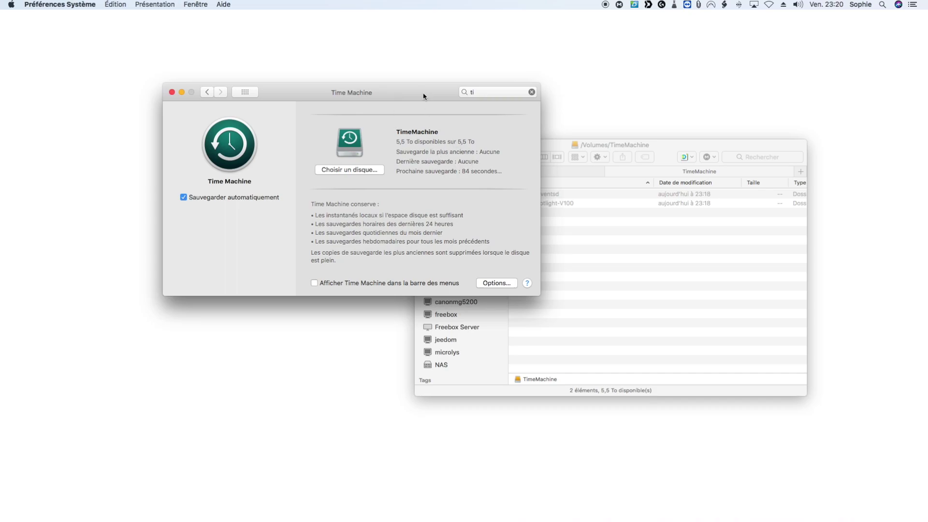
{"action": "left_click_drag", "start_coordinate": [419, 88], "coordinate": [420, 77]}
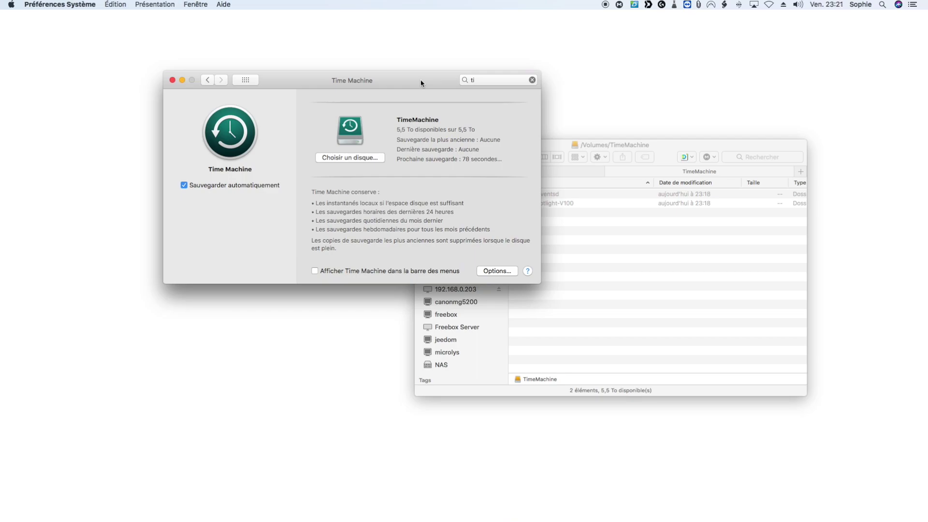
{"action": "left_click_drag", "start_coordinate": [303, 80], "coordinate": [263, 86]}
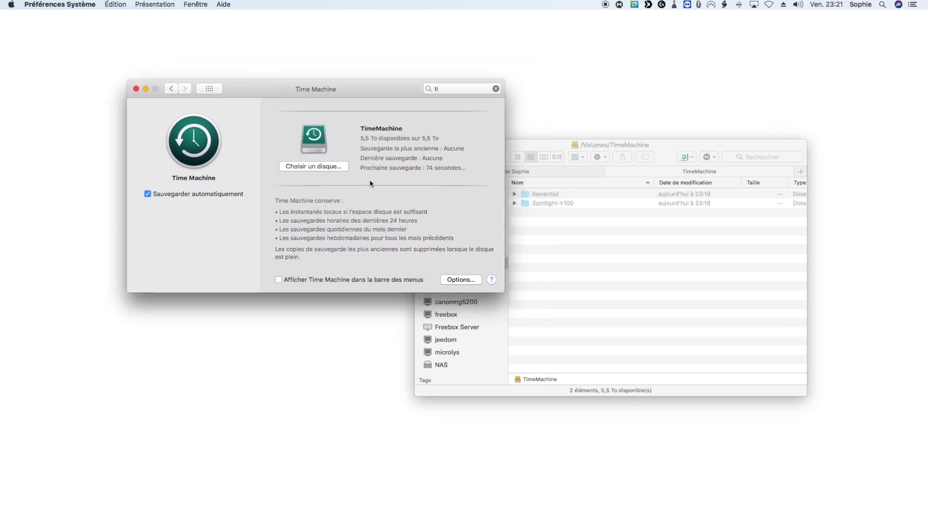